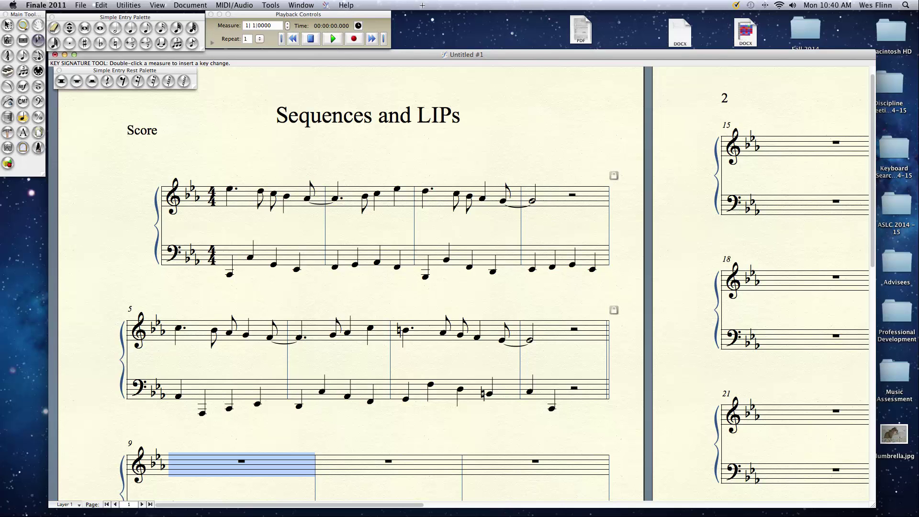
Raise the volume and play back the score's first eight measures, then stop.
{"action": "key", "text": "XF86AudioRaiseVolume"}
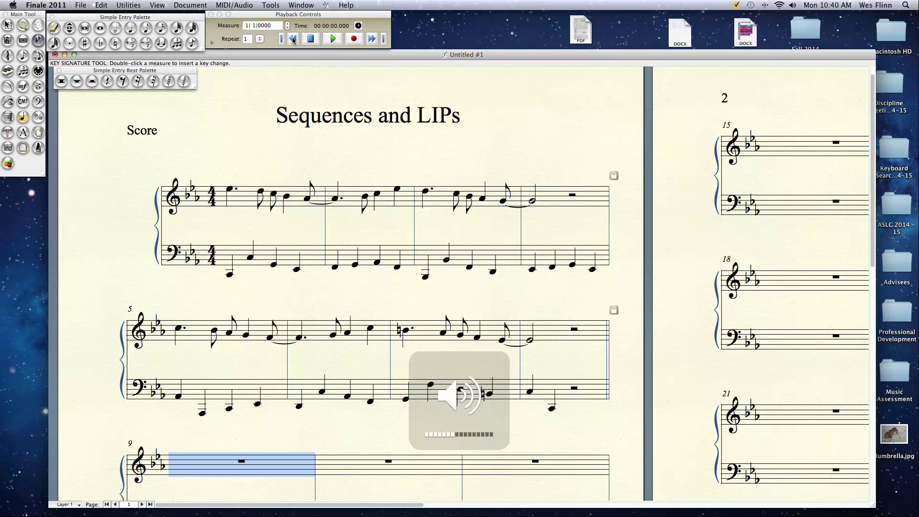
{"action": "left_click", "coordinate": [334, 39]}
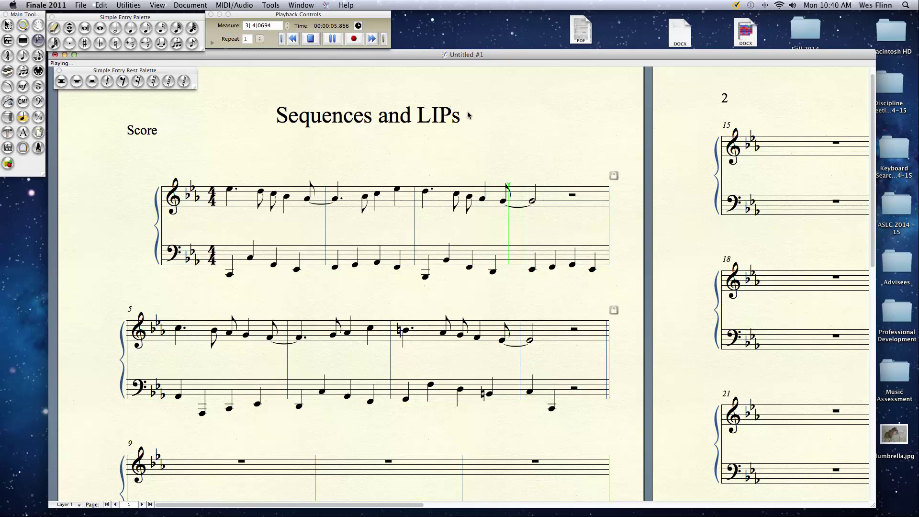
{"action": "left_click", "coordinate": [310, 43]}
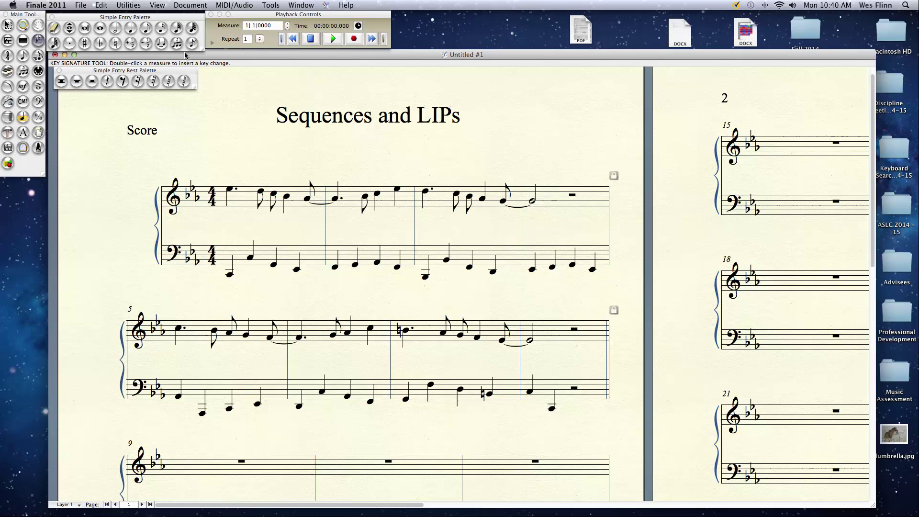
{"action": "left_click", "coordinate": [22, 132]}
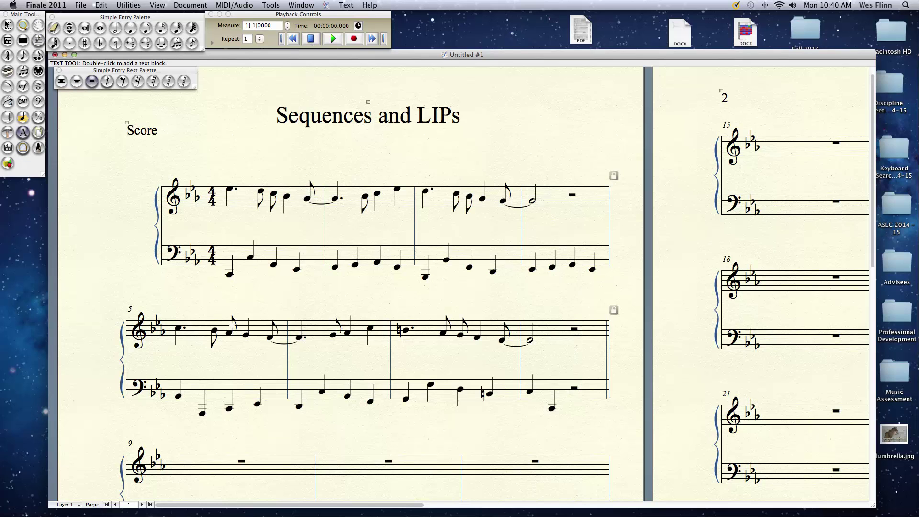
Type the chord labels 'cm: i', 'iv' and 'VII' spaced under measures 1–3 of the first system.
{"action": "double_click", "coordinate": [189, 294]}
{"action": "type", "text": "C"}
{"action": "key", "text": "BackSpace"}
{"action": "type", "text": "cm:    i"}
{"action": "key", "text": "Tab"}
{"action": "key", "text": "Tab"}
{"action": "key", "text": "Tab"}
{"action": "key", "text": "Tab"}
{"action": "type", "text": "iv"}
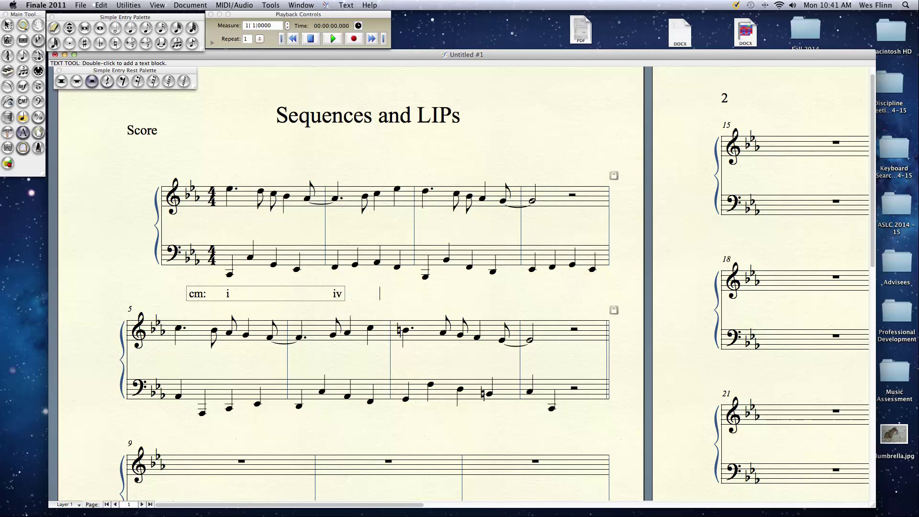
{"action": "key", "text": "Tab"}
{"action": "key", "text": "Tab"}
{"action": "key", "text": "Tab"}
{"action": "type", "text": "VII"}
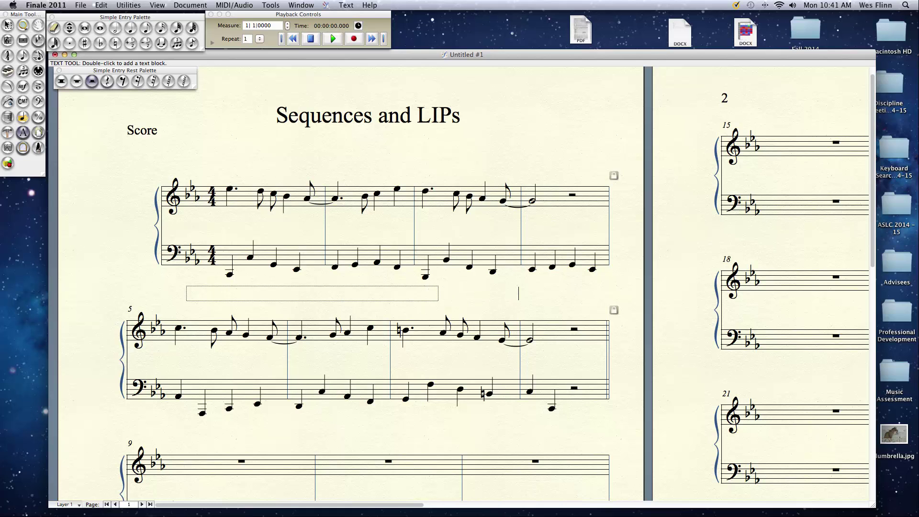
{"action": "key", "text": "Tab"}
{"action": "key", "text": "Tab"}
{"action": "key", "text": "Tab"}
Finish the first line with 'III' and start a second-system line reading 'VI' and 'ii'.
{"action": "type", "text": "III"}
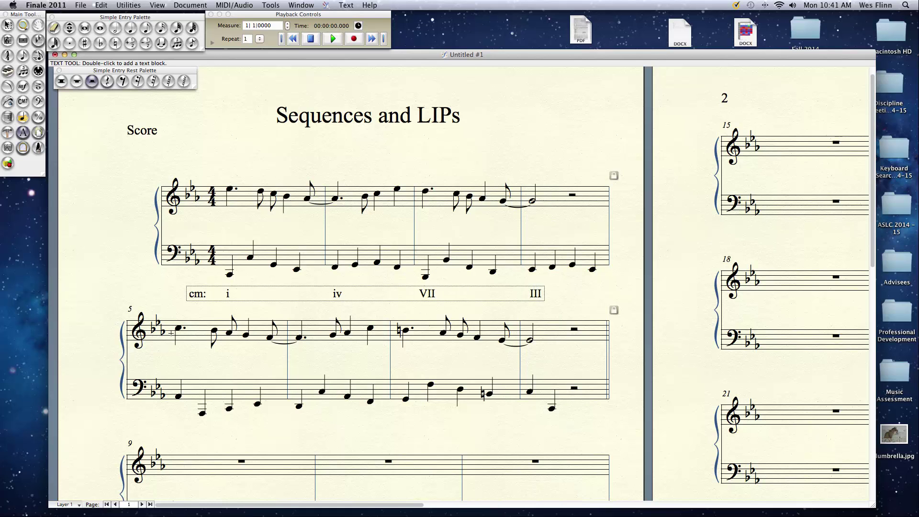
{"action": "double_click", "coordinate": [175, 424]}
{"action": "type", "text": "VI"}
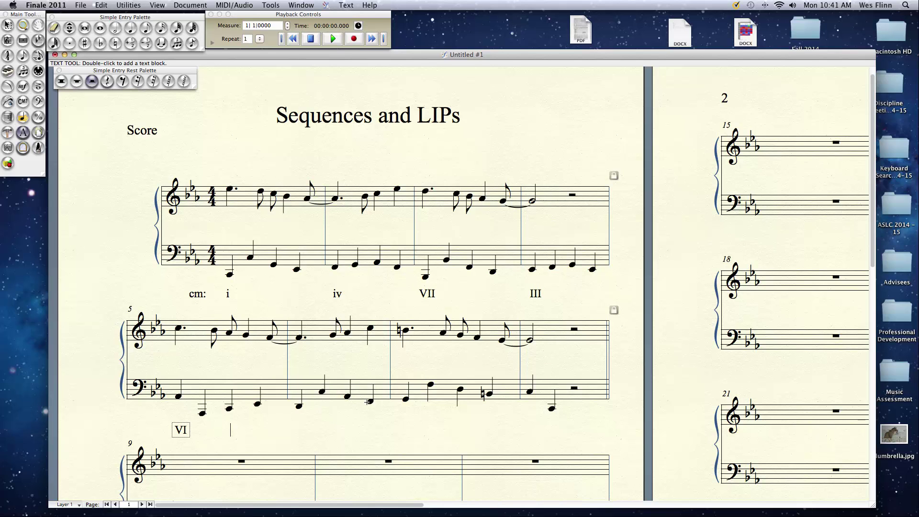
{"action": "key", "text": "Tab"}
{"action": "key", "text": "Tab"}
{"action": "key", "text": "Tab"}
{"action": "type", "text": "ii"}
Complete the chord as 'iiø7', dismissing the accidental file dialog, and select the ø.
{"action": "key", "text": "super+s"}
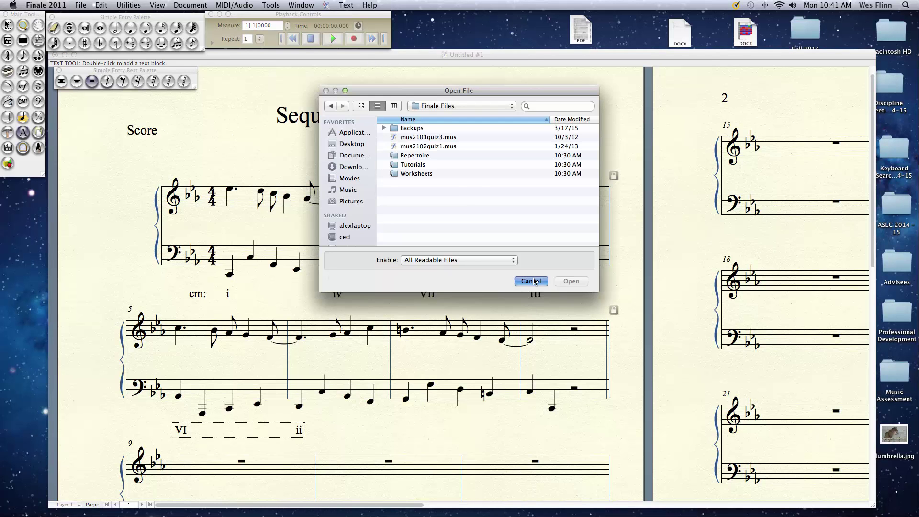
{"action": "left_click", "coordinate": [531, 282]}
{"action": "type", "text": "ø"}
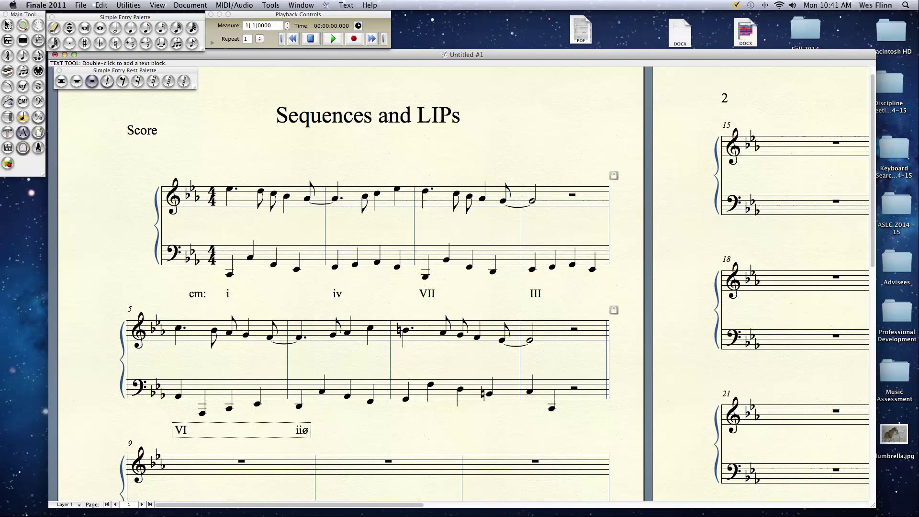
{"action": "type", "text": "7"}
{"action": "key", "text": "Left"}
{"action": "key", "text": "shift+Left"}
Raise the ø above the baseline with Text > Baseline Shift.
{"action": "left_click", "coordinate": [353, 4]}
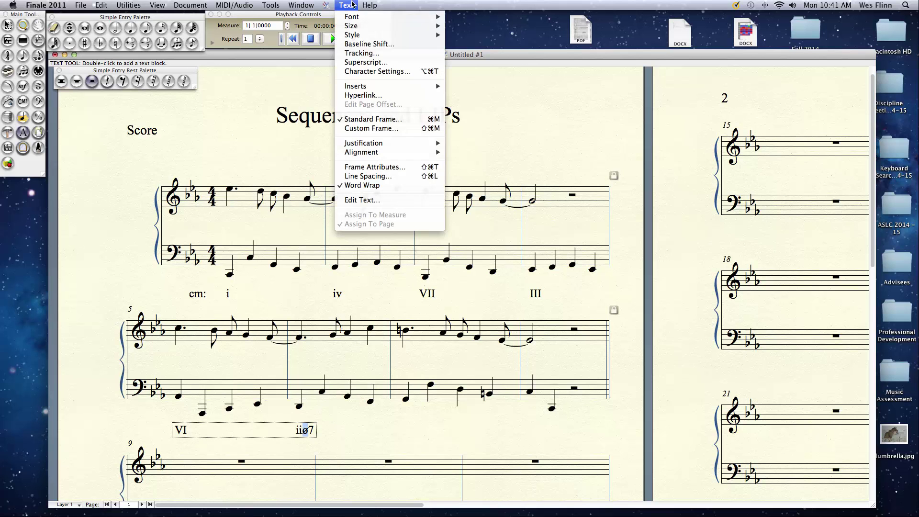
{"action": "left_click", "coordinate": [363, 44]}
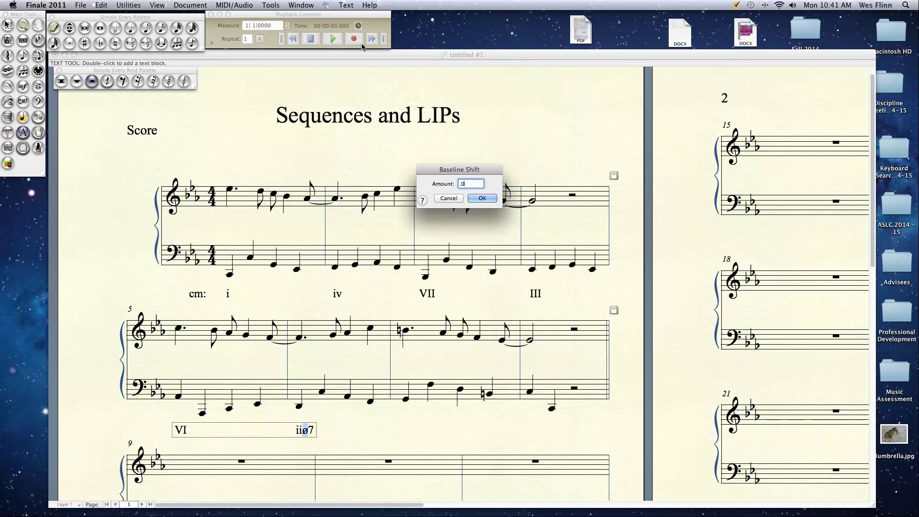
{"action": "key", "text": "Return"}
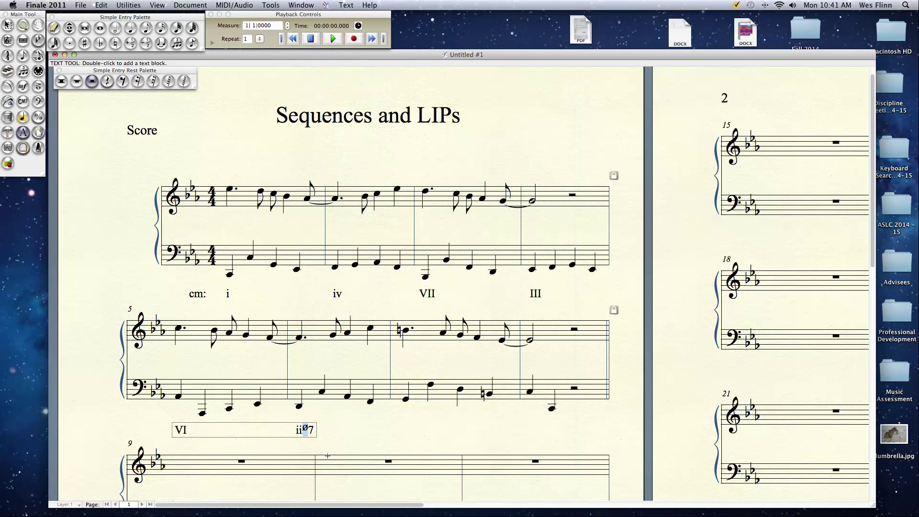
{"action": "left_click", "coordinate": [315, 430]}
{"action": "key", "text": "BackSpace"}
Add 'V7' and 'i' under measures 7–8 and finish editing the chord line.
{"action": "left_click", "coordinate": [366, 430]}
{"action": "type", "text": "V"}
{"action": "key", "text": "BackSpace"}
{"action": "key", "text": "BackSpace"}
{"action": "key", "text": "BackSpace"}
{"action": "type", "text": "V7 "}
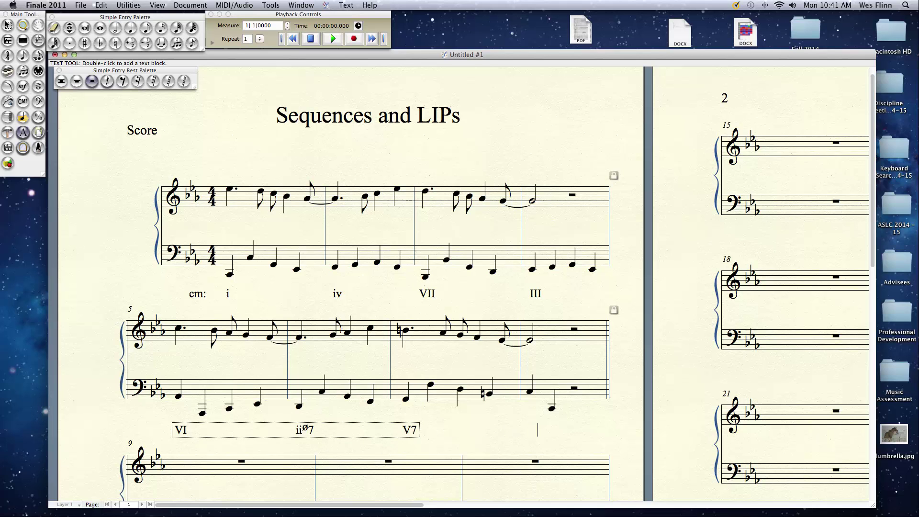
{"action": "type", "text": "i"}
{"action": "left_click", "coordinate": [244, 160]}
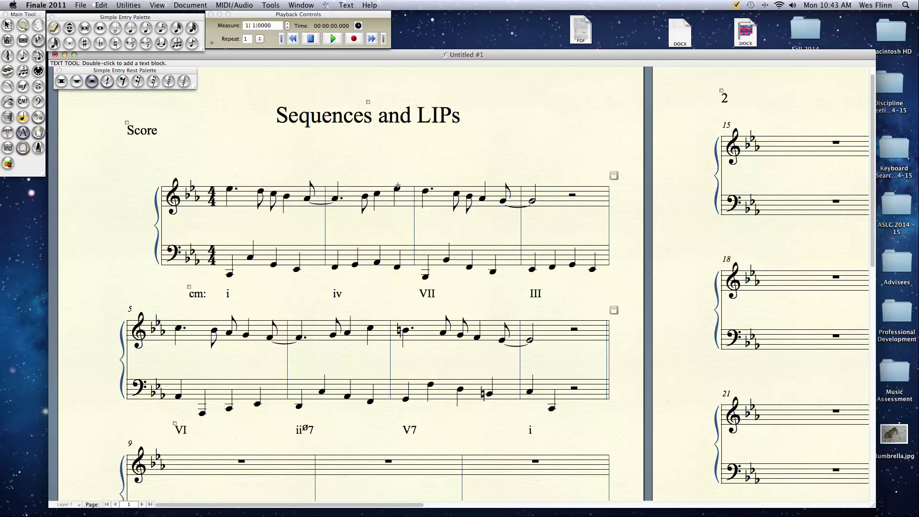
Draw double-ended brackets above measures 1–2, 3–4, 5–6 and 7–8.
{"action": "scroll", "coordinate": [398, 186], "scroll_direction": "down", "scroll_amount": 2}
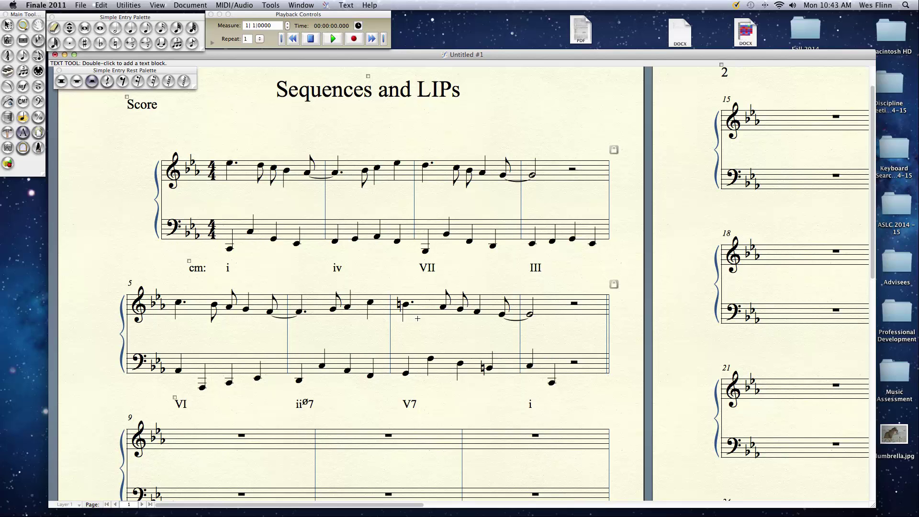
{"action": "left_click", "coordinate": [8, 87]}
{"action": "left_click", "coordinate": [61, 166]}
{"action": "left_click_drag", "start_coordinate": [219, 154], "coordinate": [352, 154]}
{"action": "left_click_drag", "start_coordinate": [422, 158], "coordinate": [542, 157]}
{"action": "left_click_drag", "start_coordinate": [173, 289], "coordinate": [316, 290]}
{"action": "left_click_drag", "start_coordinate": [395, 288], "coordinate": [553, 288]}
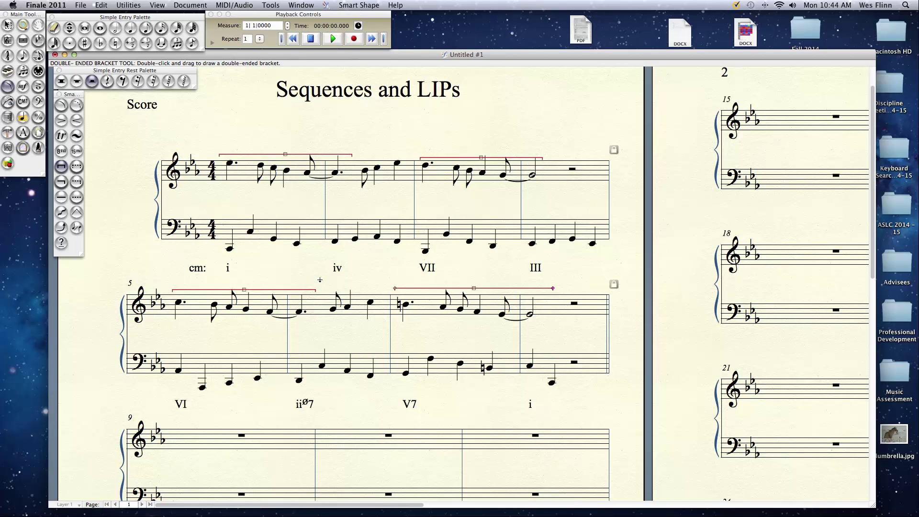
Delete the brackets over measures 7–8, 5–6, 1–2 and 3–4.
{"action": "key", "text": "Delete"}
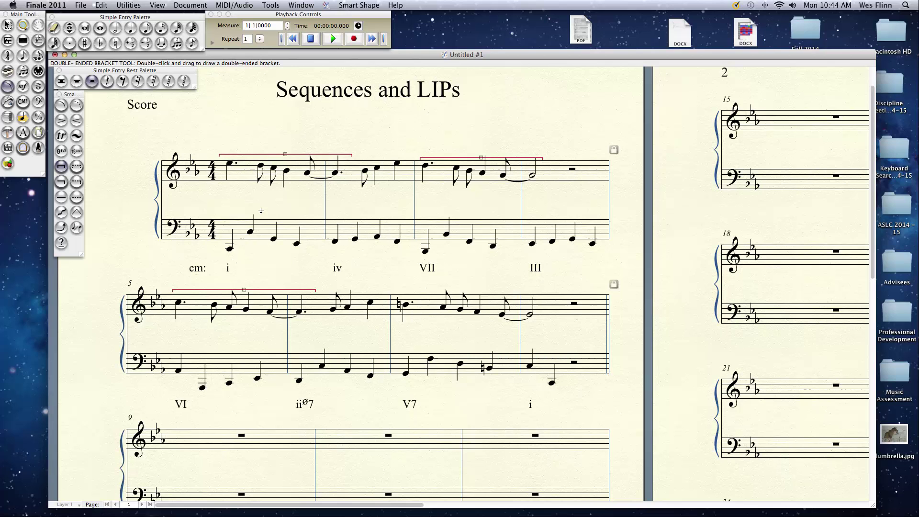
{"action": "left_click", "coordinate": [248, 290]}
{"action": "key", "text": "Delete"}
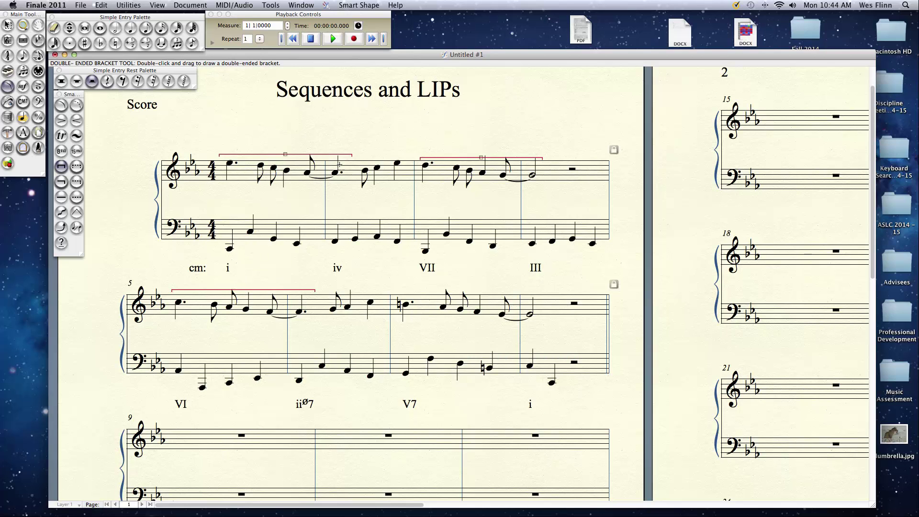
{"action": "left_click", "coordinate": [285, 153]}
{"action": "key", "text": "Delete"}
{"action": "left_click", "coordinate": [481, 158]}
{"action": "key", "text": "Delete"}
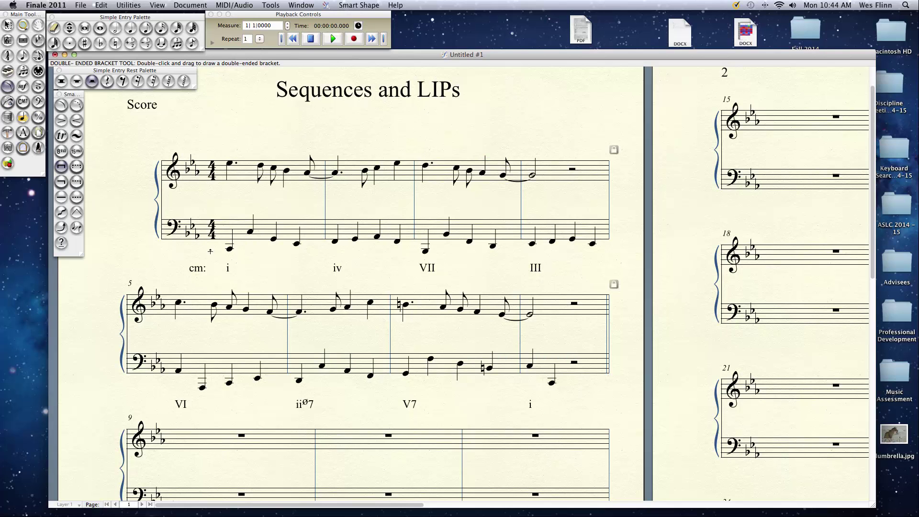
{"action": "left_click", "coordinate": [23, 133]}
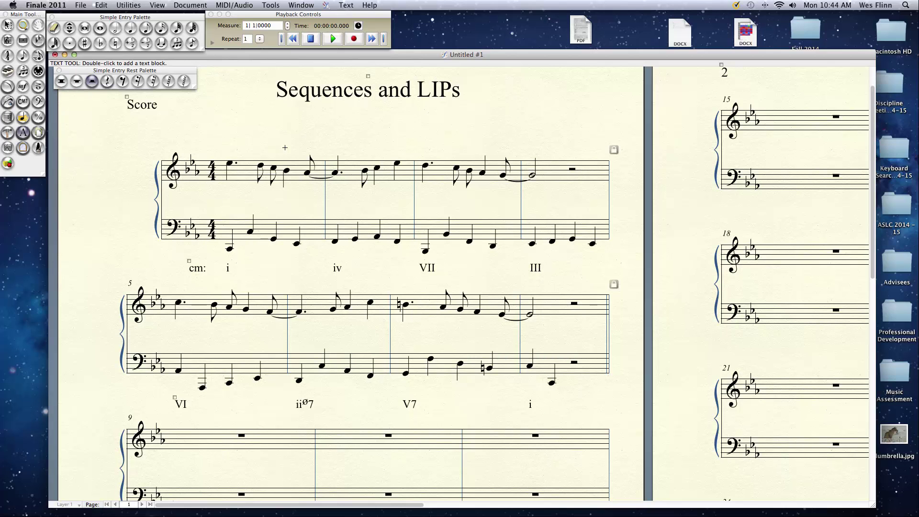
Type a '10' between the first system's staves under each of measures 1–4.
{"action": "double_click", "coordinate": [225, 195]}
{"action": "type", "text": "10"}
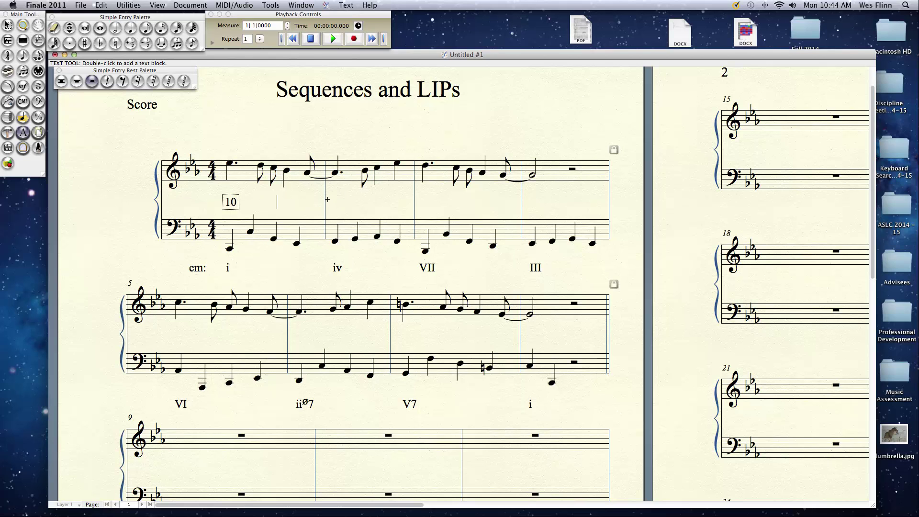
{"action": "type", "text": "10                           10           "}
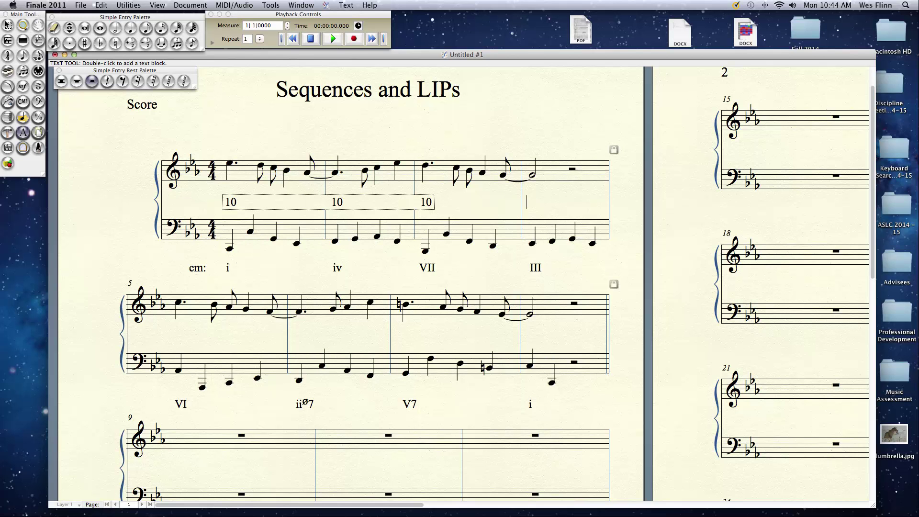
{"action": "type", "text": "                       10"}
{"action": "left_click", "coordinate": [271, 330]}
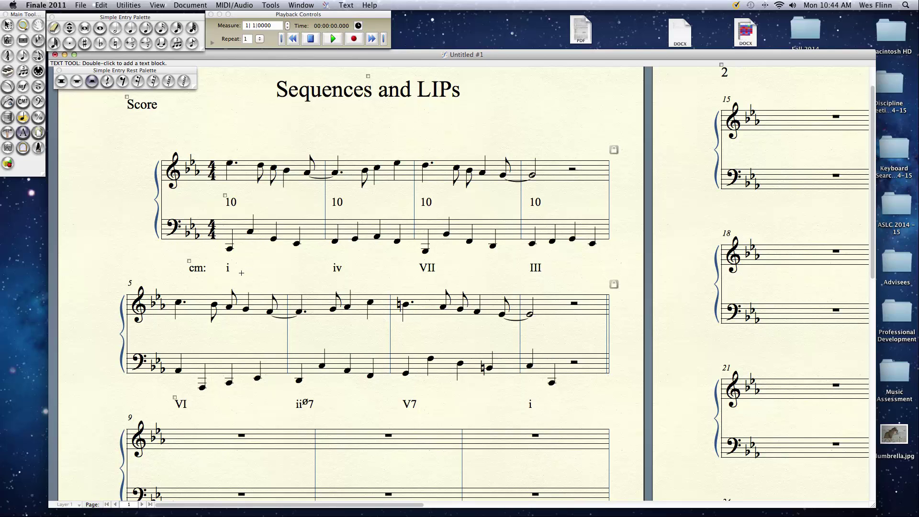
Add the caption '10-10-10 LIP' below the title.
{"action": "double_click", "coordinate": [295, 123]}
{"action": "type", "text": "10-10-10 LIP"}
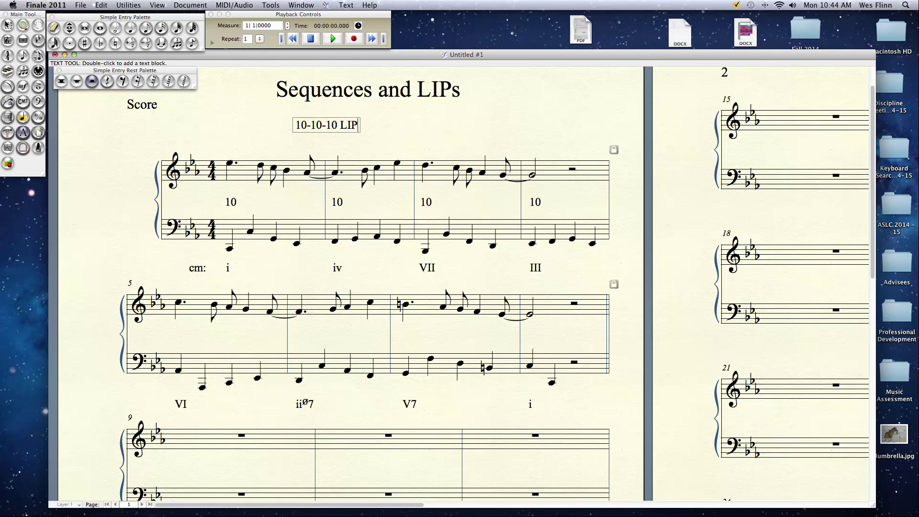